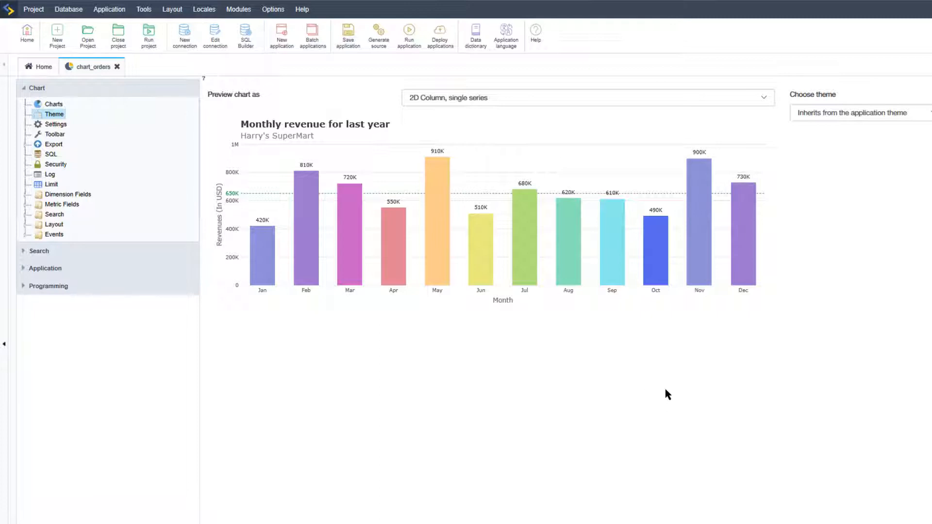
Copy the ScriptCase chart theme sc_Flat into a new Project theme named test_chart.
left_click(171, 11)
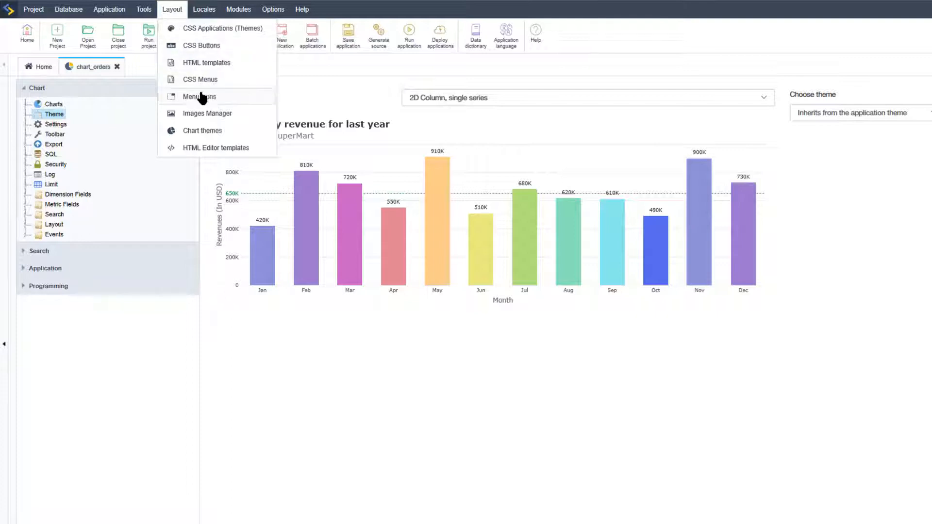
left_click(214, 131)
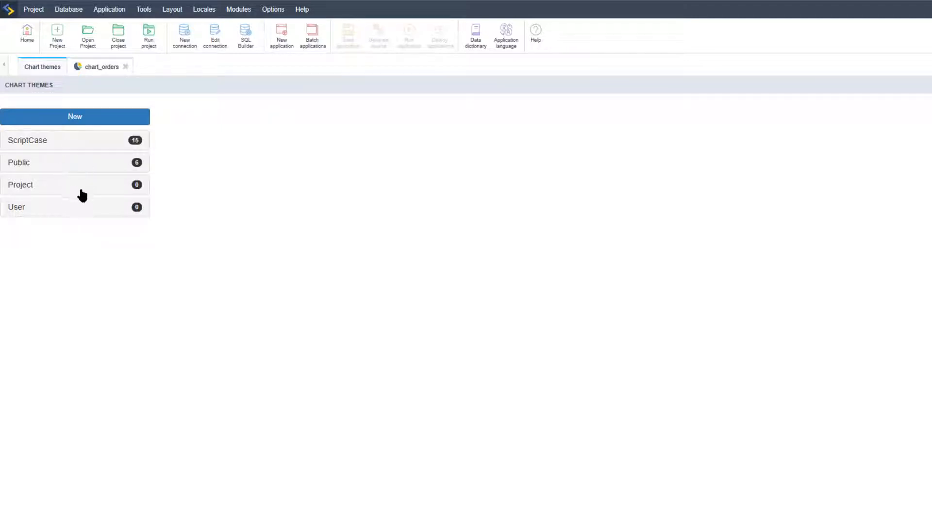
left_click(78, 143)
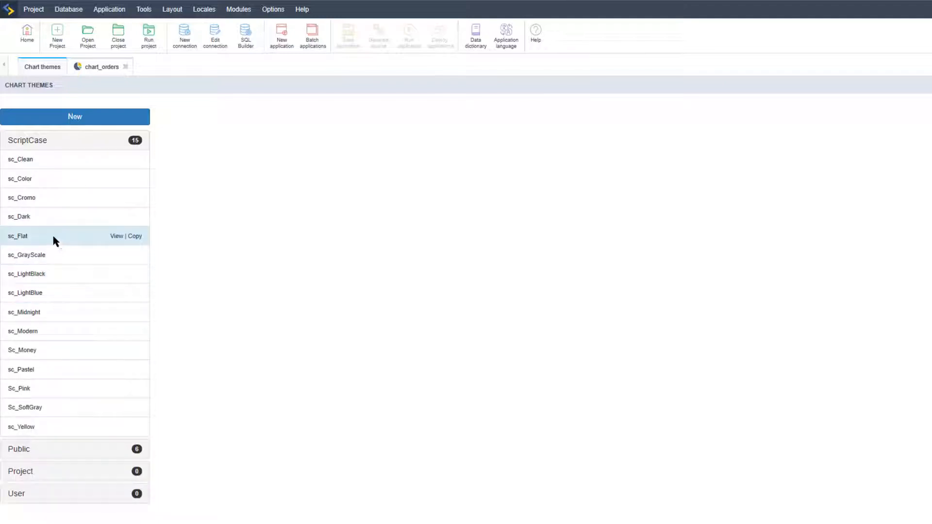
left_click(135, 237)
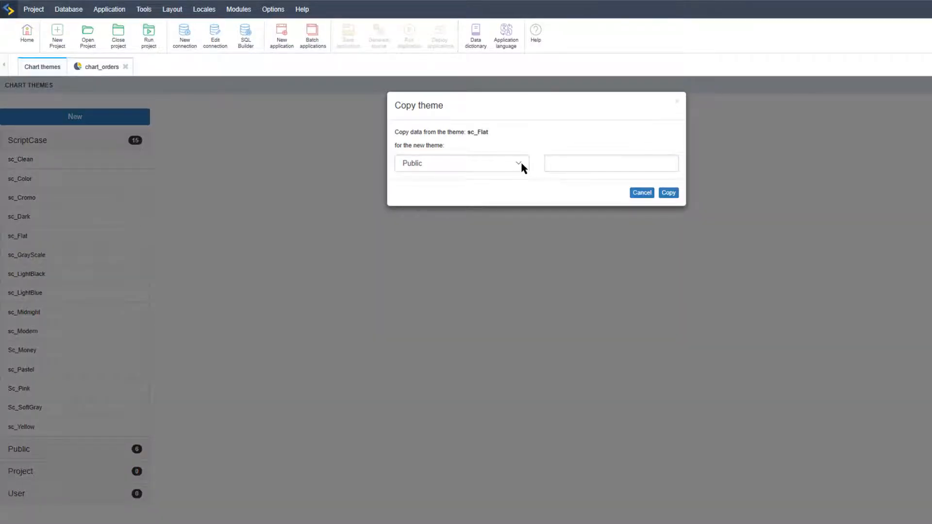
left_click(521, 165)
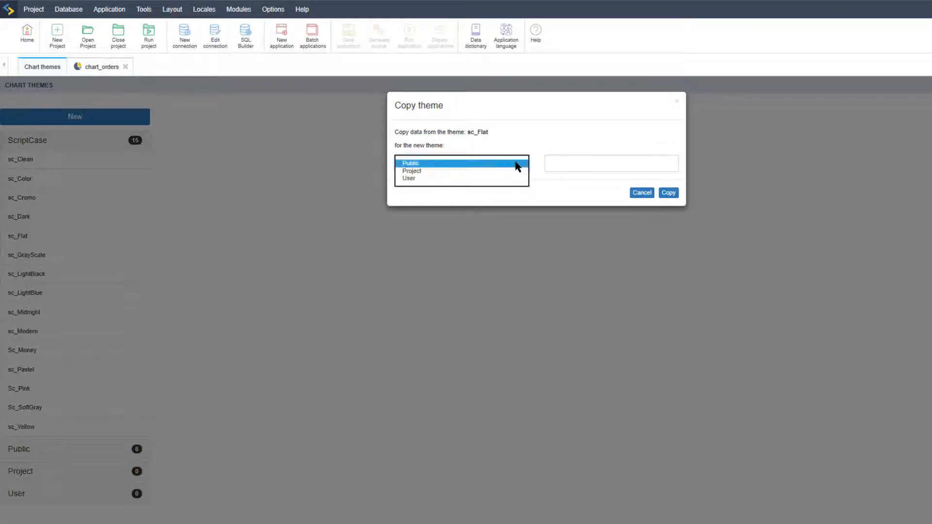
left_click(462, 173)
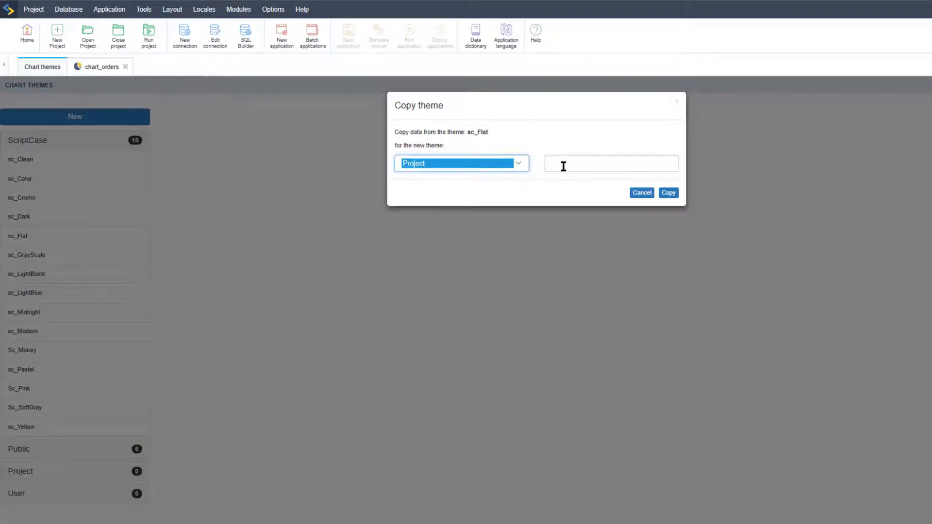
left_click(563, 167)
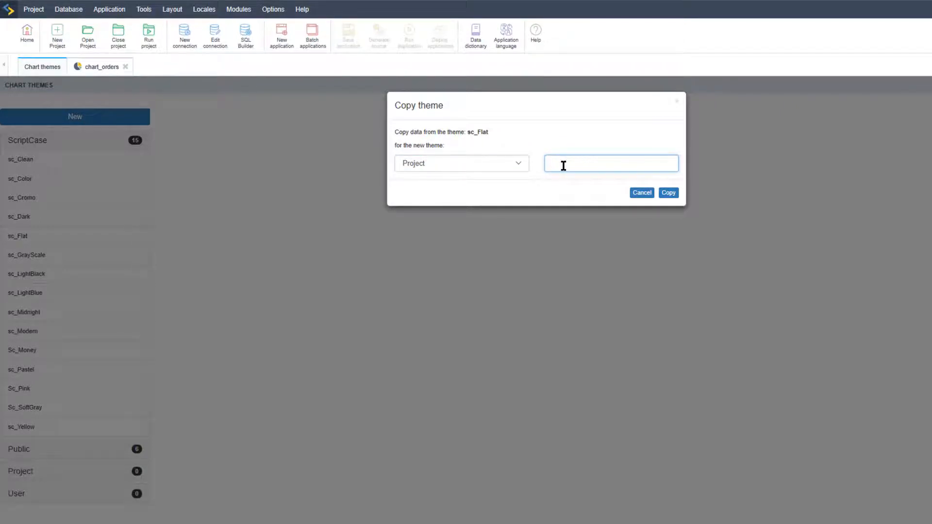
type("test_chart")
left_click(669, 193)
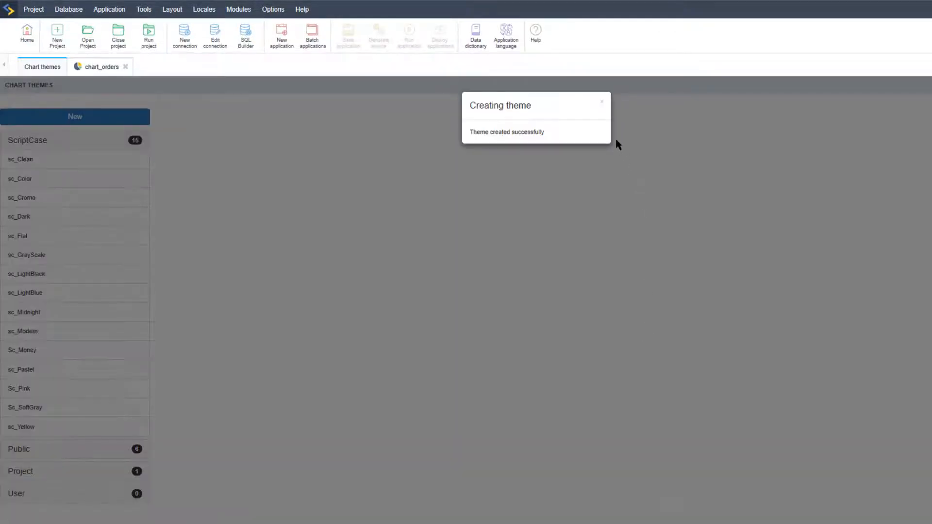
left_click(601, 106)
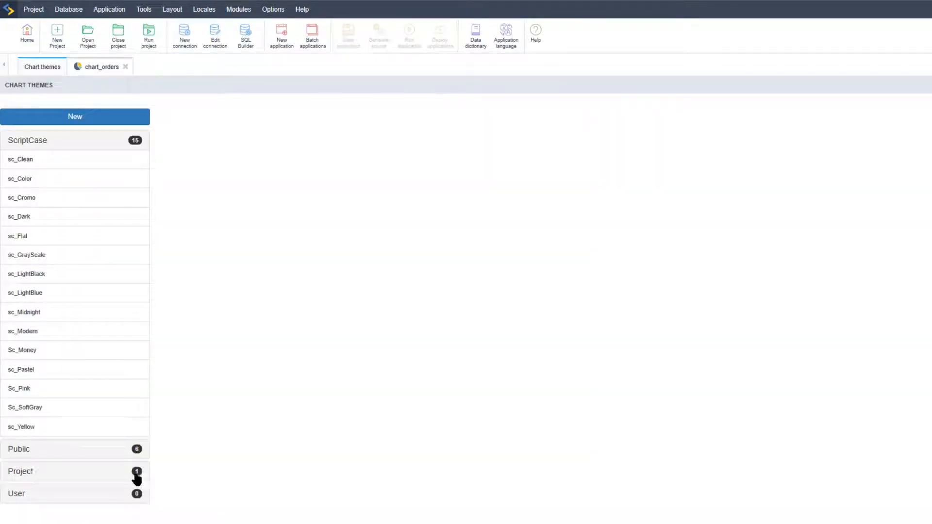
View the Project chart theme test_chart and open it for editing.
left_click(91, 472)
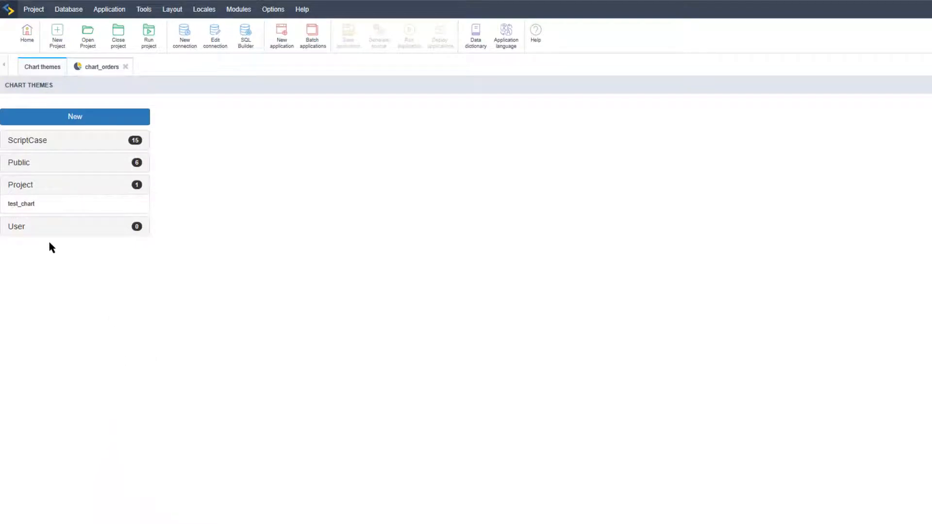
mouse_move(18, 197)
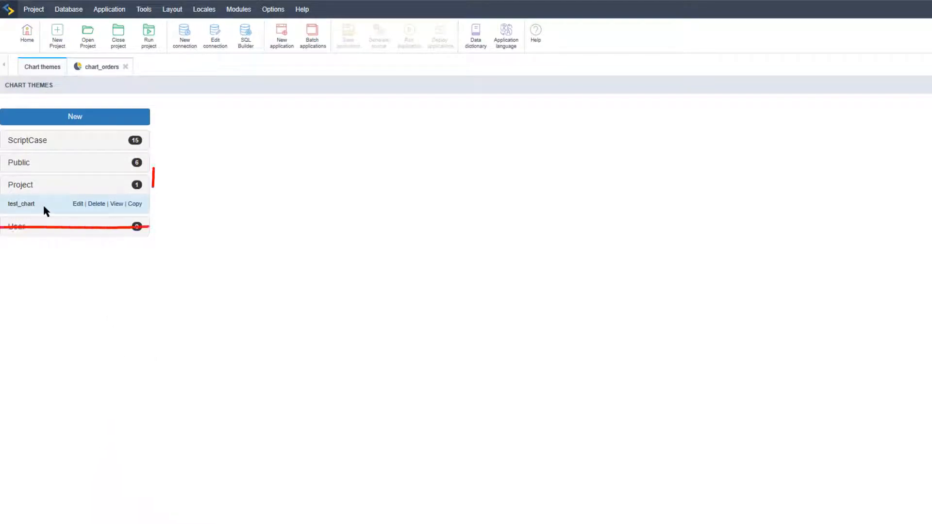
left_click(115, 203)
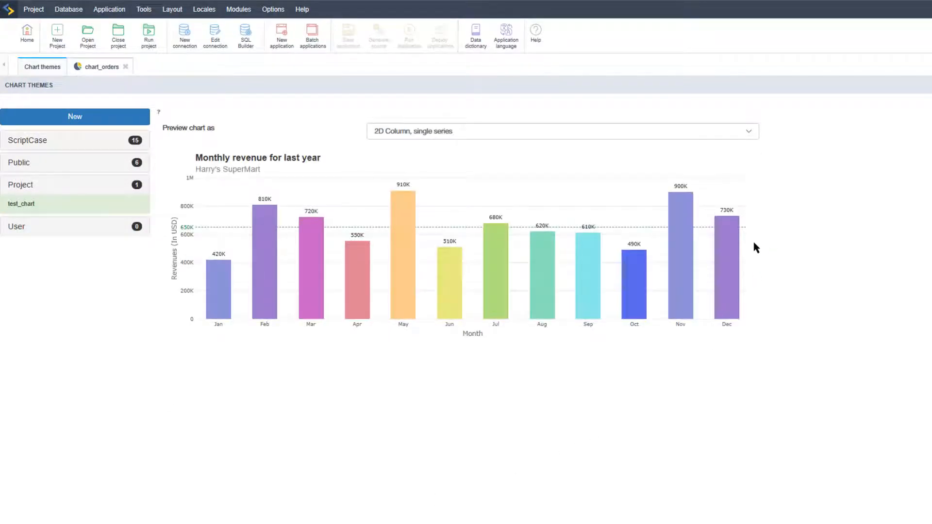
mouse_move(104, 210)
left_click(78, 204)
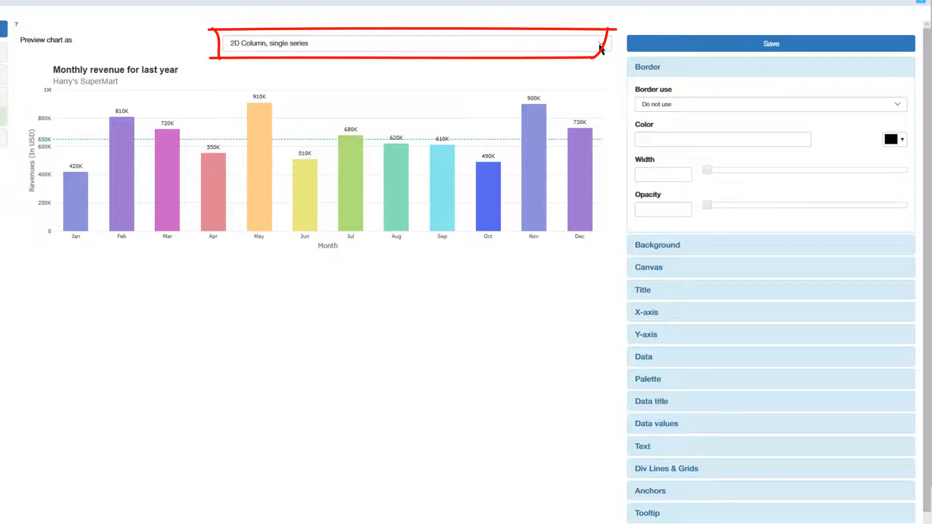
Preview the theme as 3D Column, single series and as 3D Pie, and return the preview to 2D Column, single series.
left_click(601, 48)
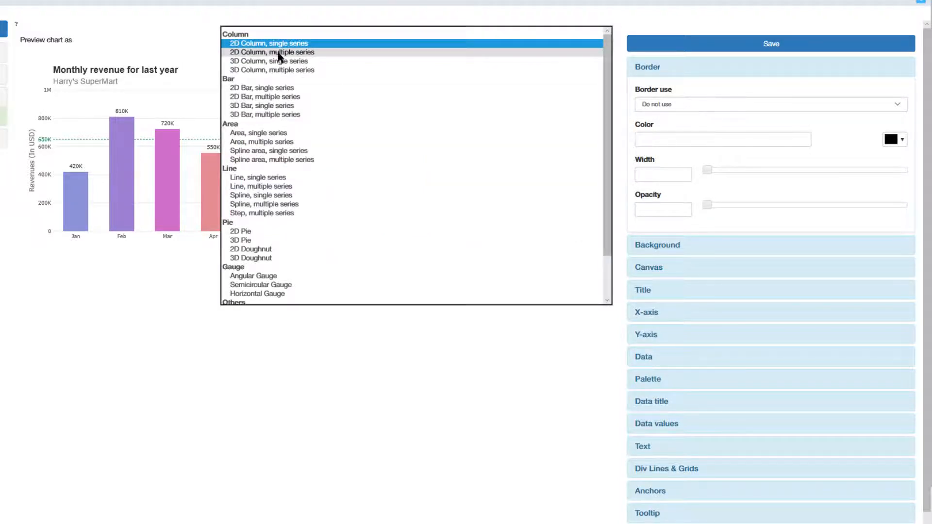
left_click(354, 62)
left_click(544, 43)
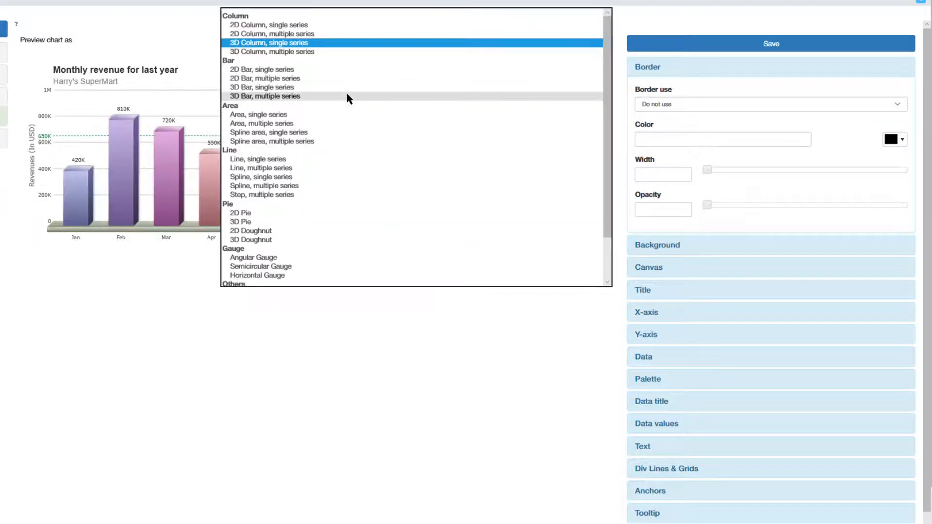
scroll(340, 145, "down", 2)
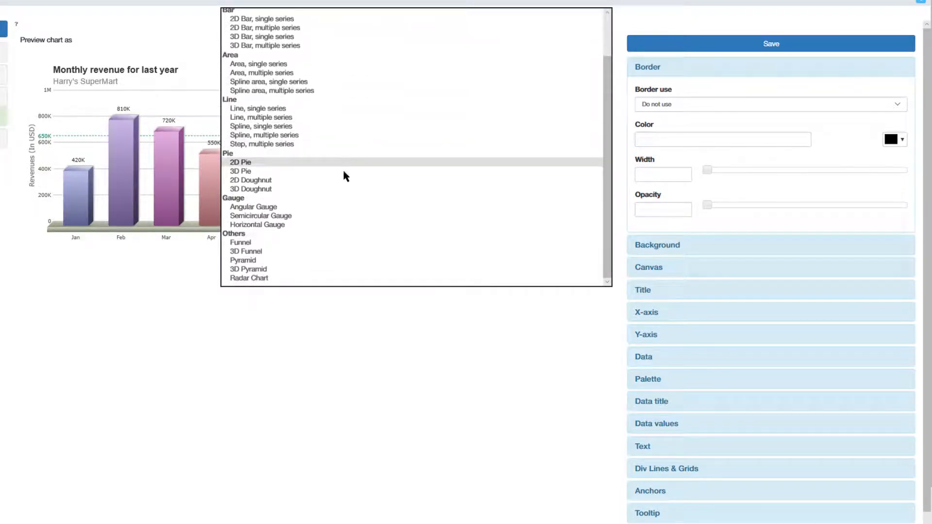
left_click(398, 171)
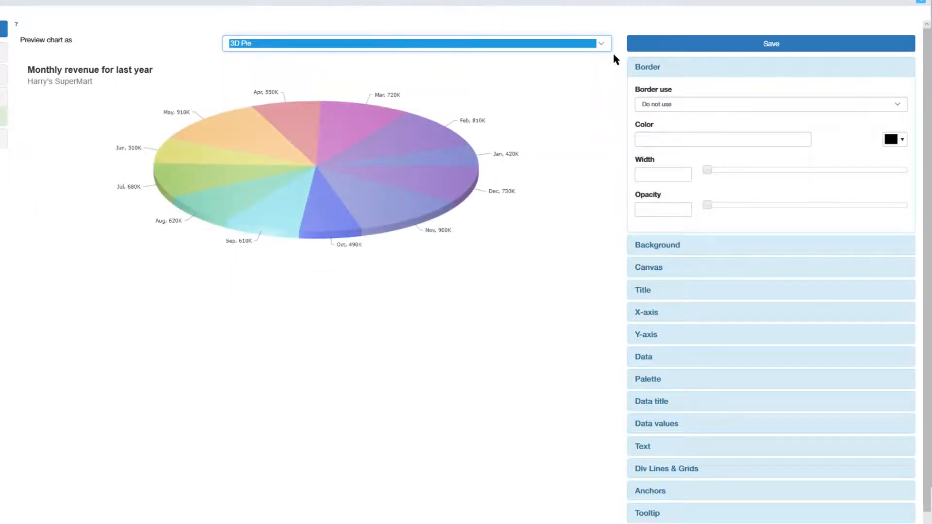
left_click(602, 44)
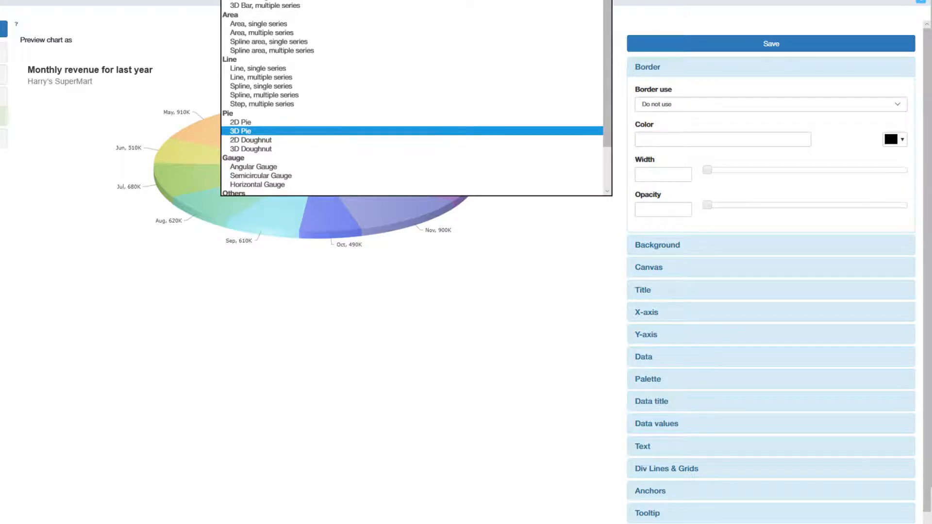
left_click(418, 1)
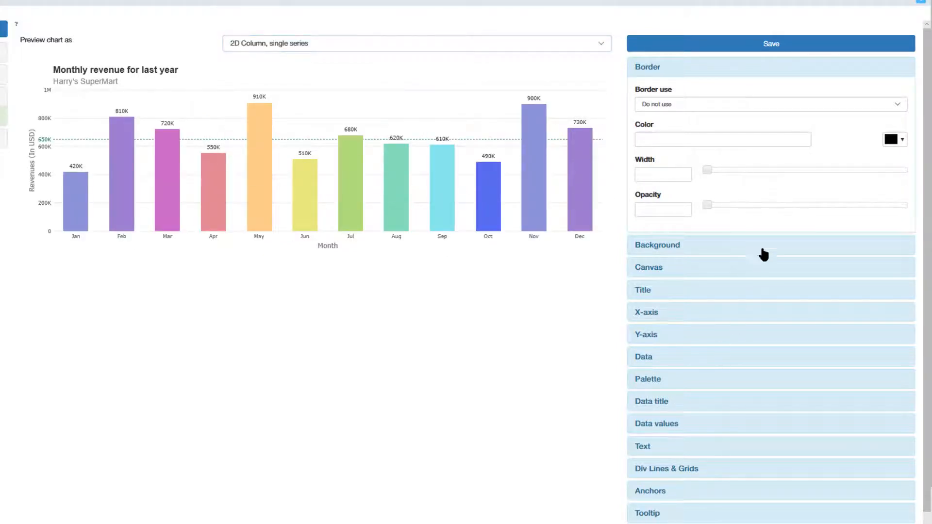
Set the chart background color to blue #3c67ce and lower its opacity to a faint tint.
scroll(787, 228, "down", 2)
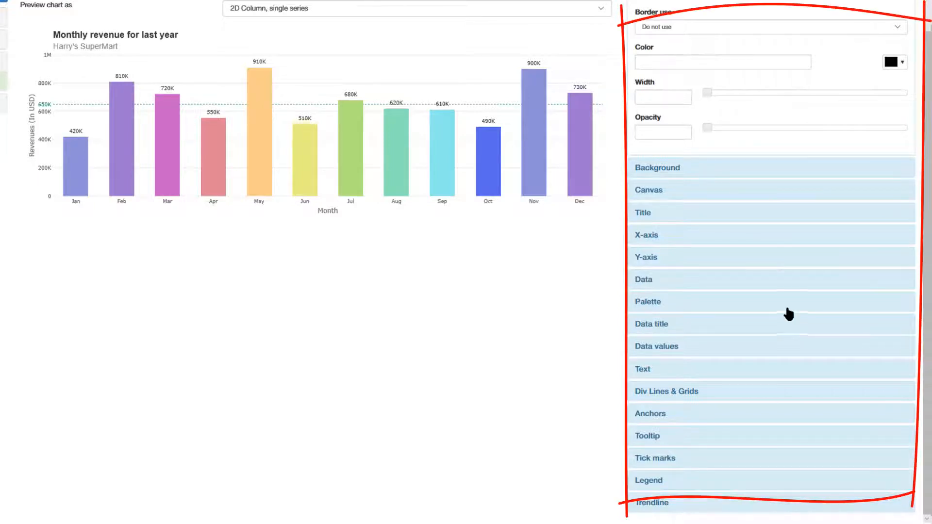
left_click(668, 175)
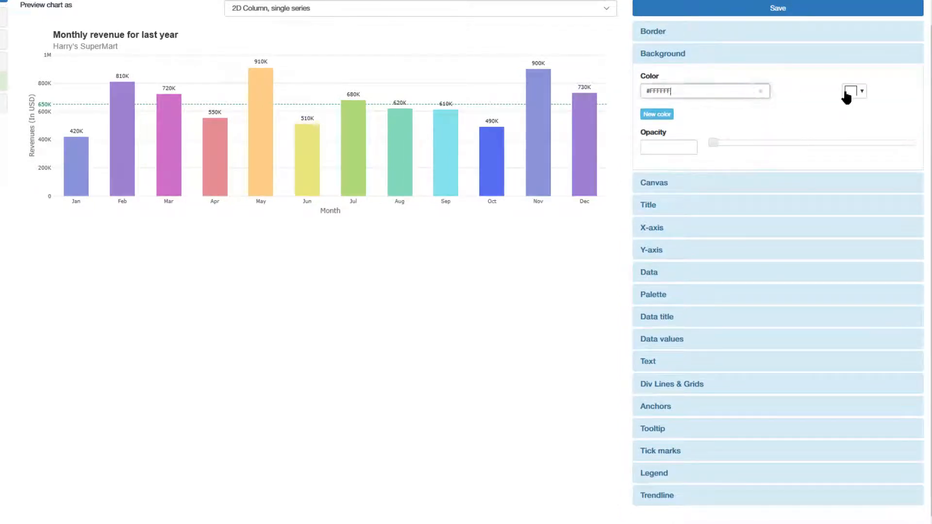
left_click(862, 92)
left_click(714, 141)
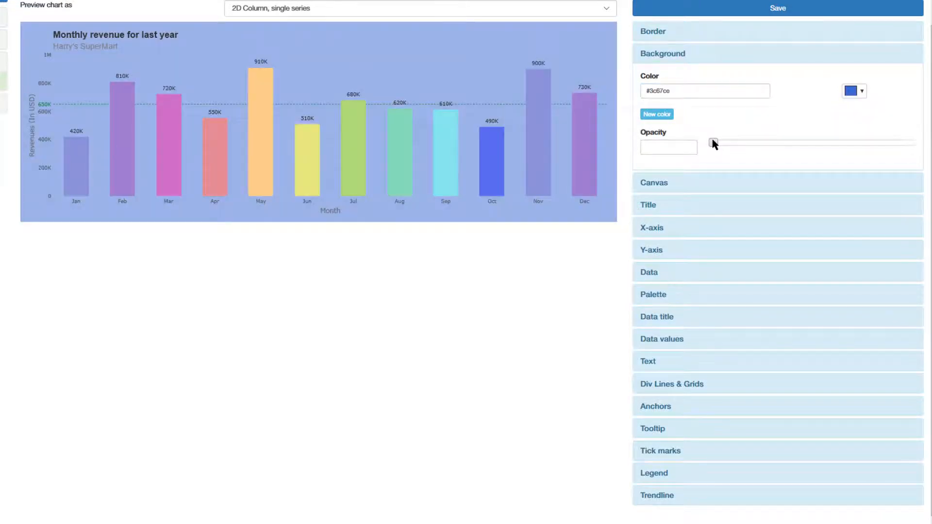
left_click_drag(714, 143, 739, 146)
Set both the title and subtitle fonts to Georgia, serif and their alignment to Center.
left_click(747, 208)
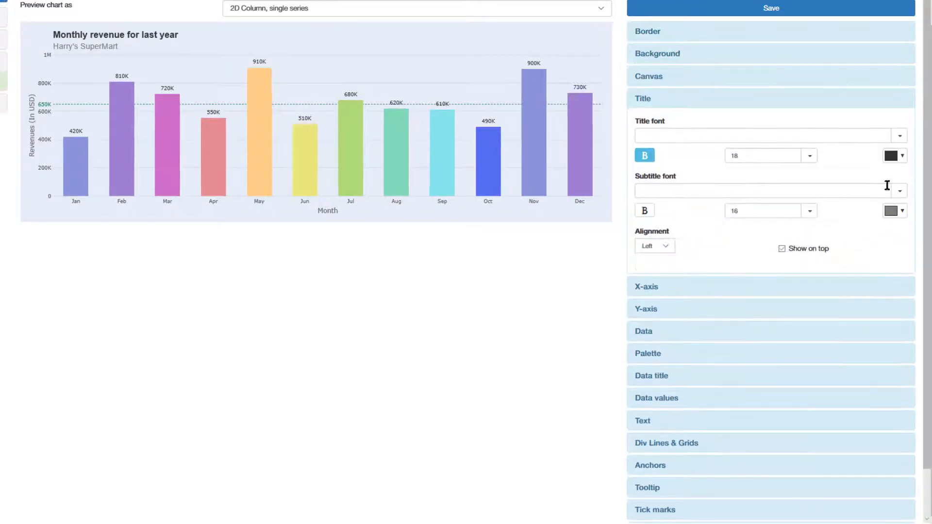
left_click(899, 137)
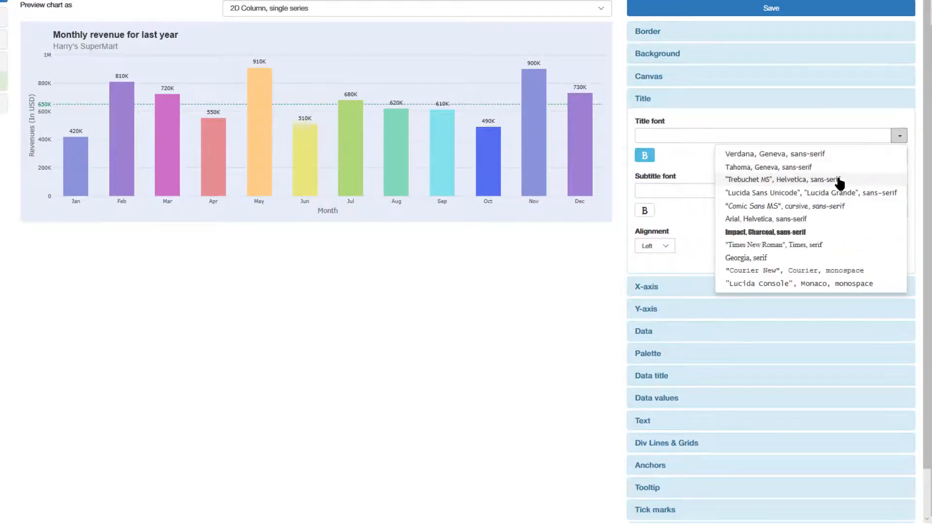
left_click(746, 258)
left_click(900, 192)
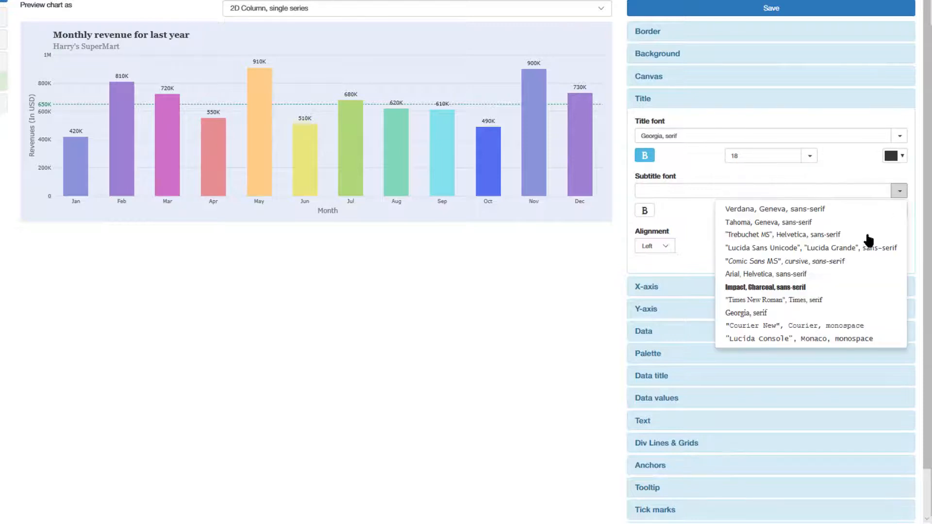
left_click(774, 310)
left_click(663, 246)
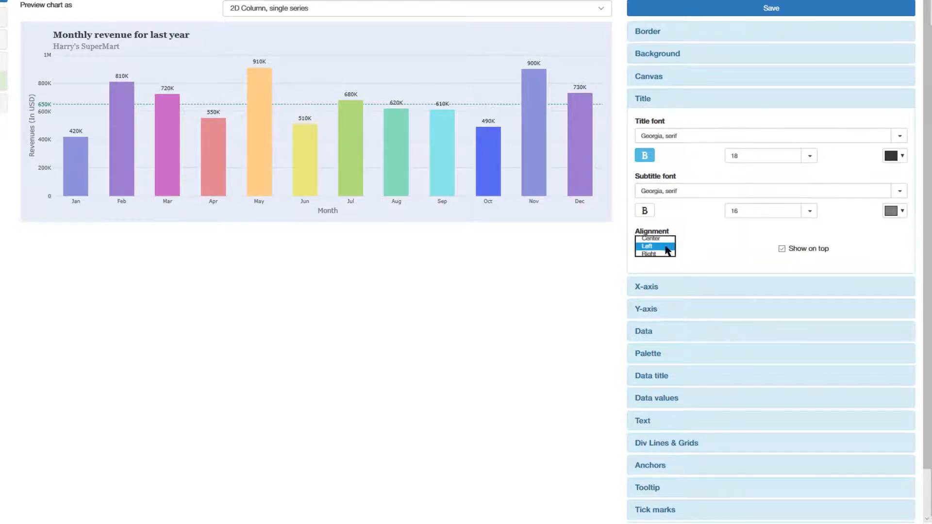
left_click(652, 238)
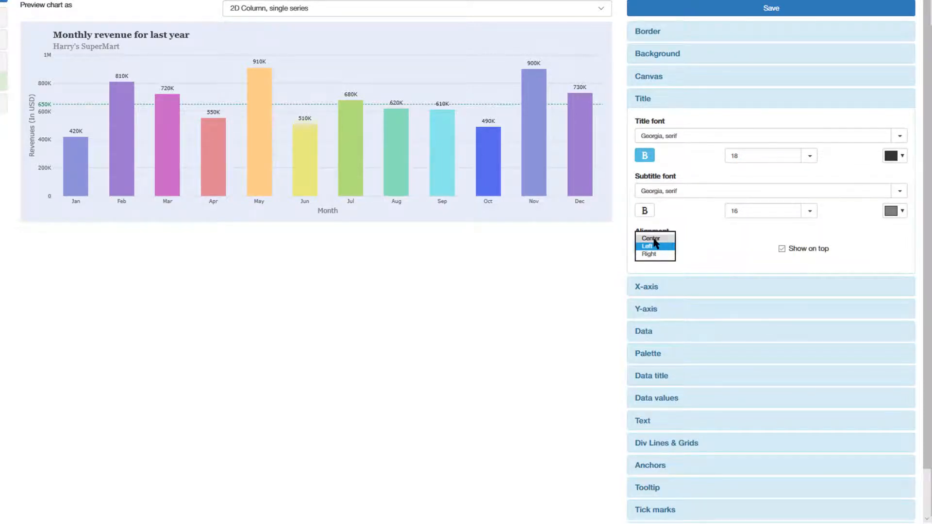
left_click(732, 242)
Set the X-axis font to Tahoma, Geneva, sans-serif and its font color to black.
left_click(735, 292)
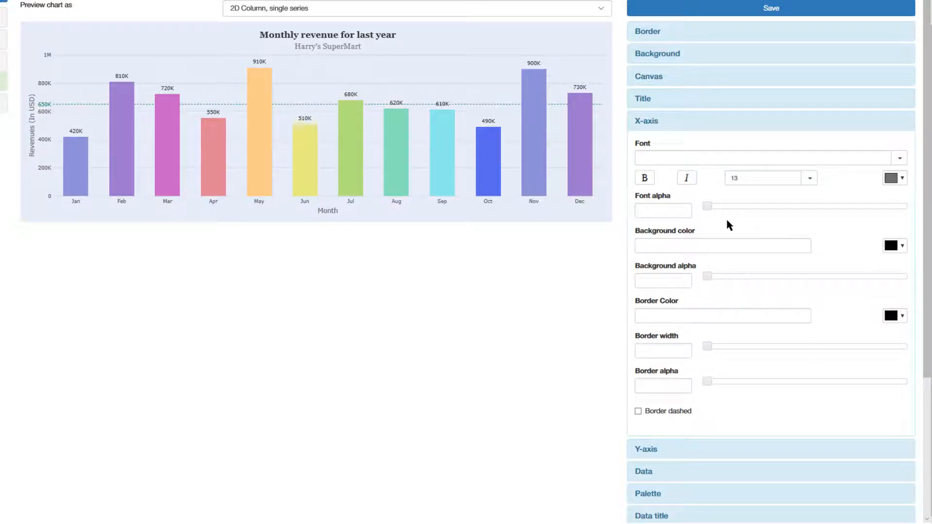
left_click(900, 158)
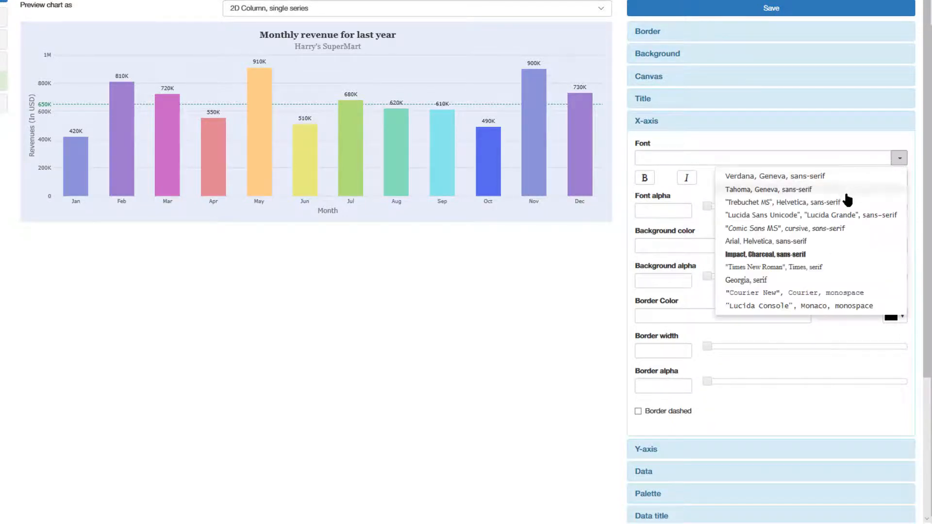
left_click(738, 190)
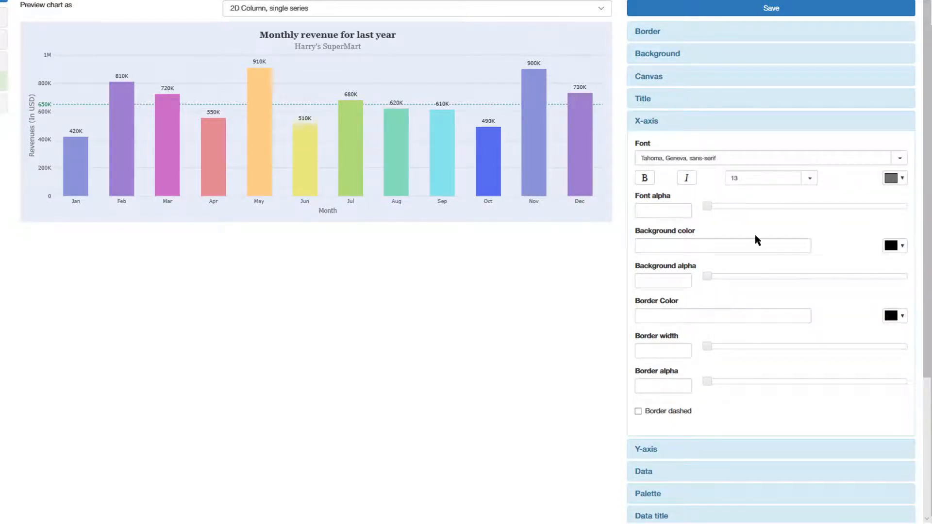
left_click(900, 178)
left_click_drag(834, 249, 831, 265)
Set the Y-axis font to Tahoma, Geneva, sans-serif and its font color to black.
left_click(787, 448)
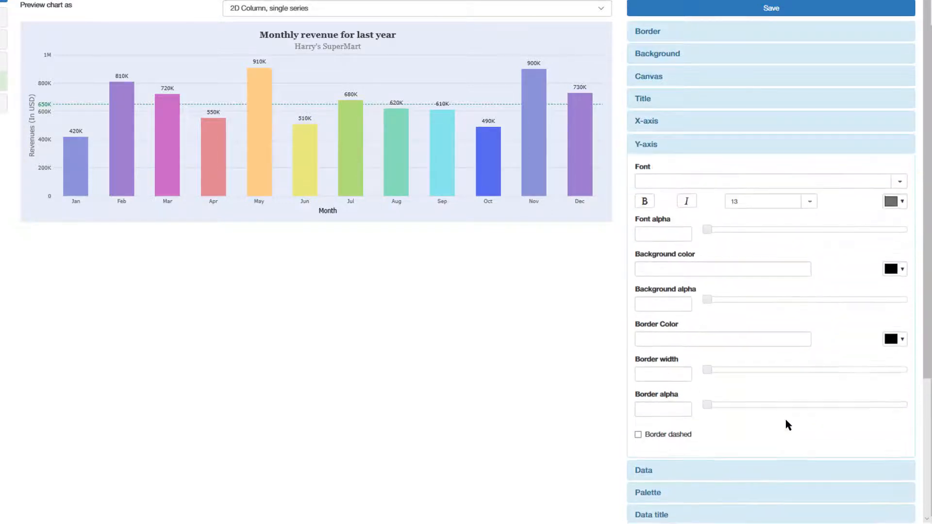
left_click(900, 181)
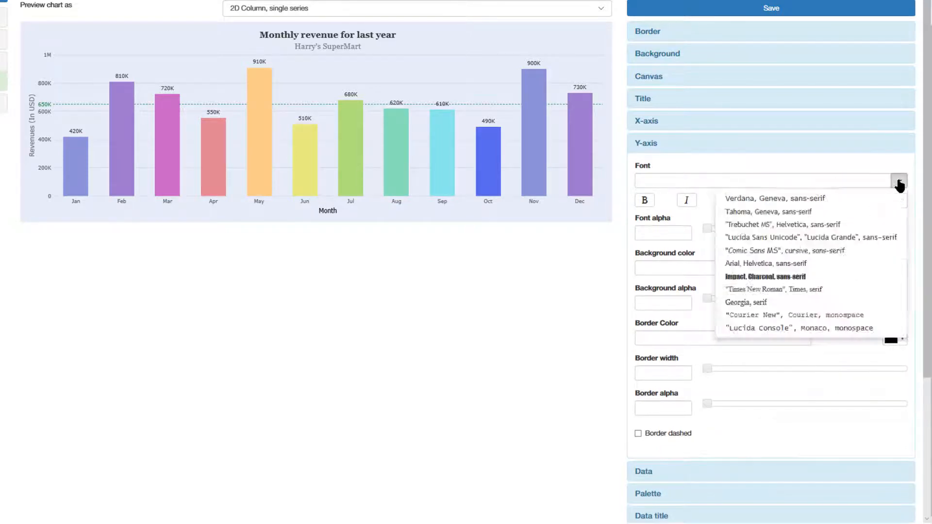
left_click(897, 211)
left_click(902, 201)
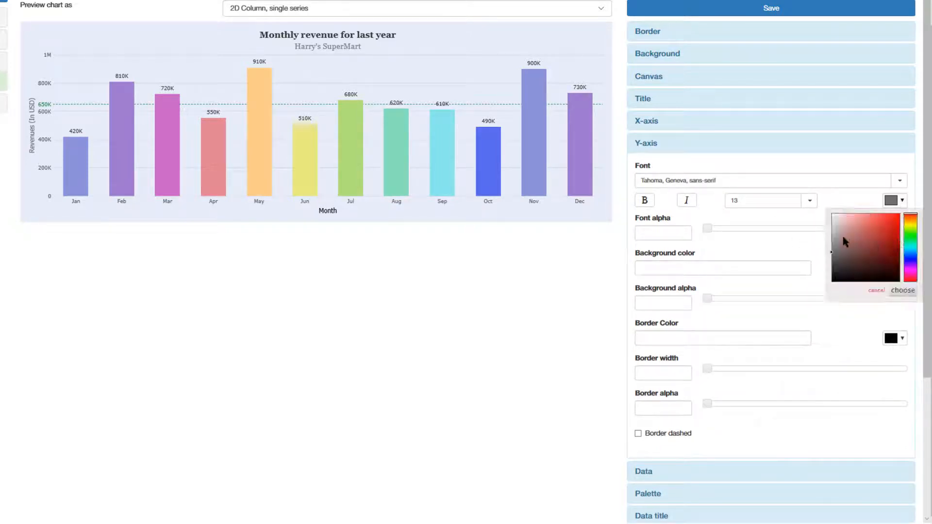
left_click(833, 282)
scroll(739, 433, "down", 1)
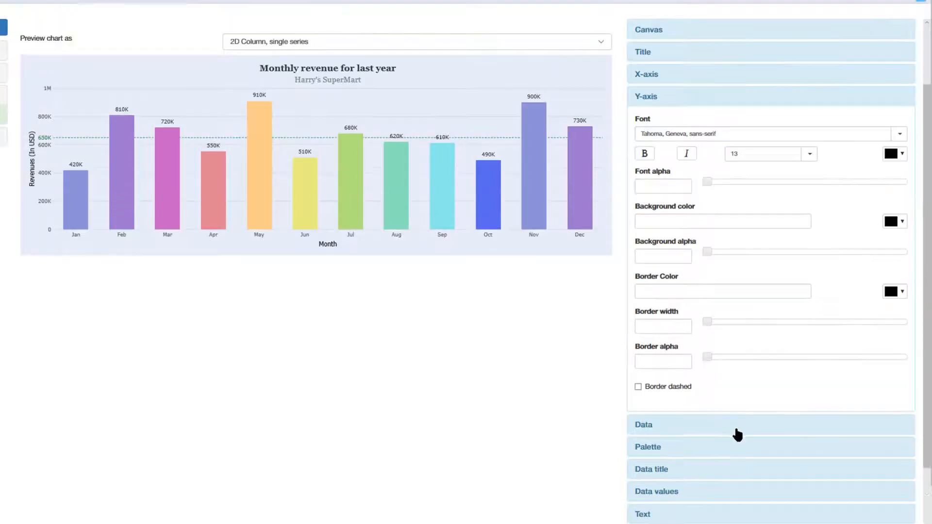
left_click(743, 426)
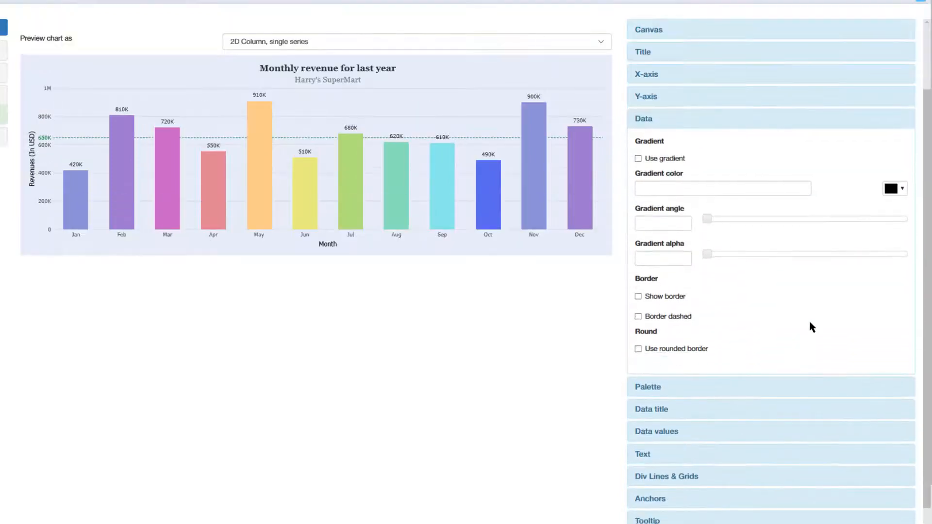
left_click(638, 159)
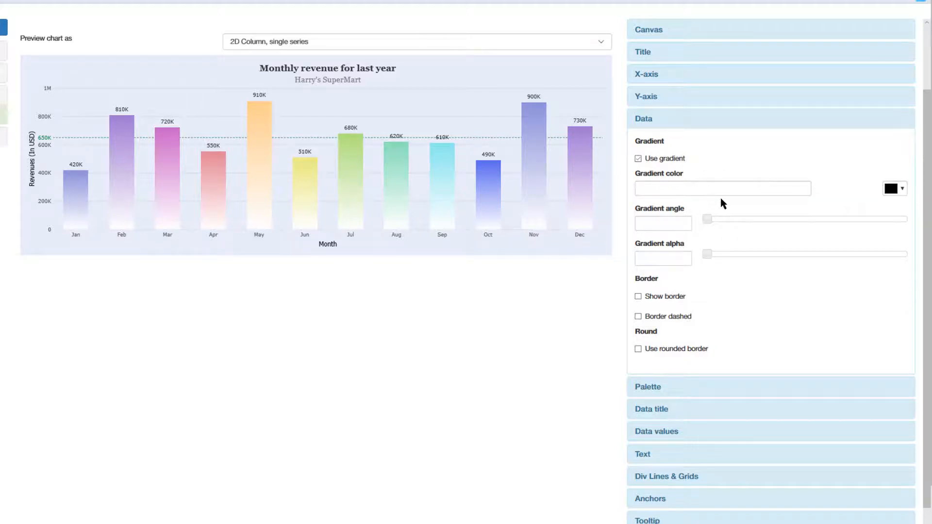
left_click(731, 191)
left_click(903, 189)
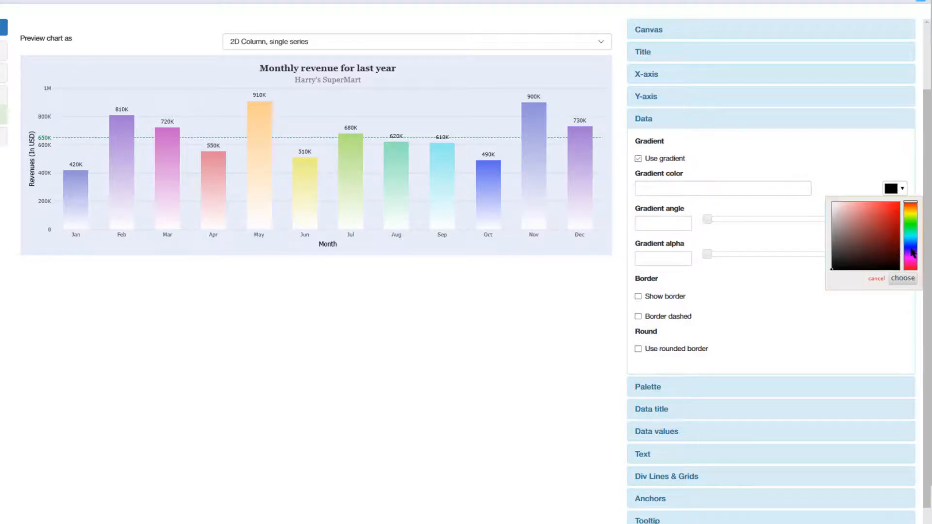
left_click(911, 221)
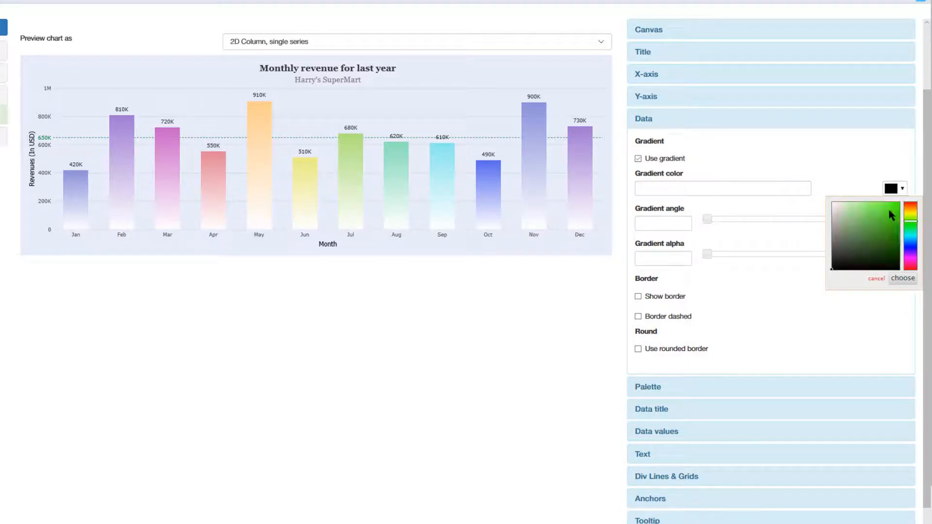
left_click(892, 215)
left_click(894, 278)
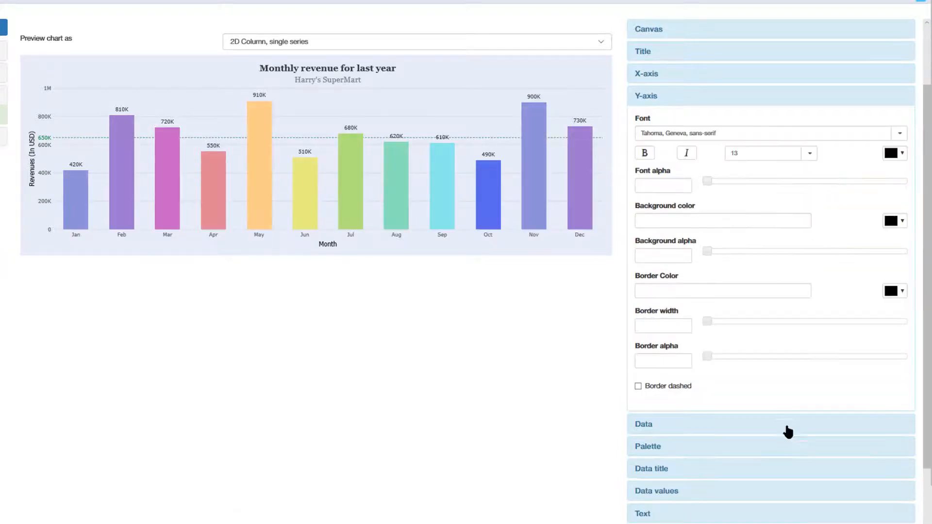
Enable the gradient for the chart data and set its gradient color to red #e12626.
left_click(756, 424)
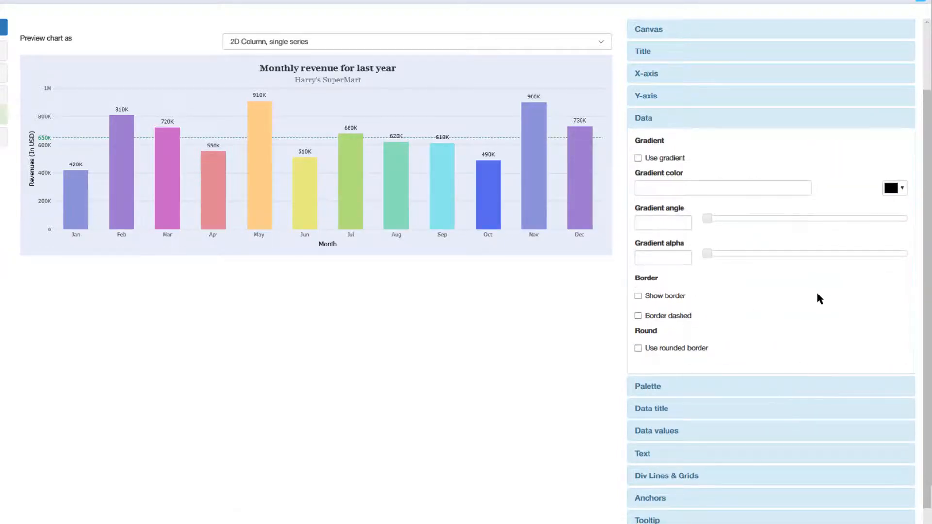
left_click(639, 159)
left_click(772, 188)
left_click(897, 191)
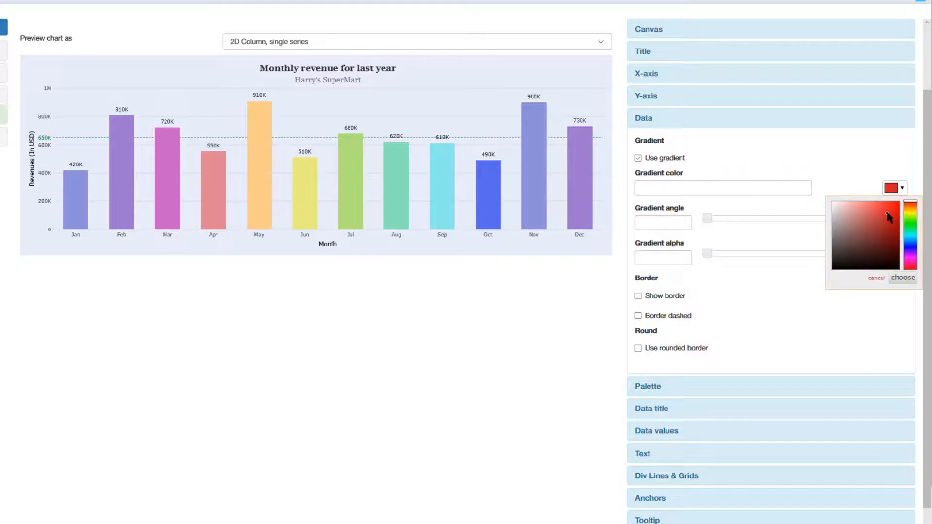
left_click(903, 278)
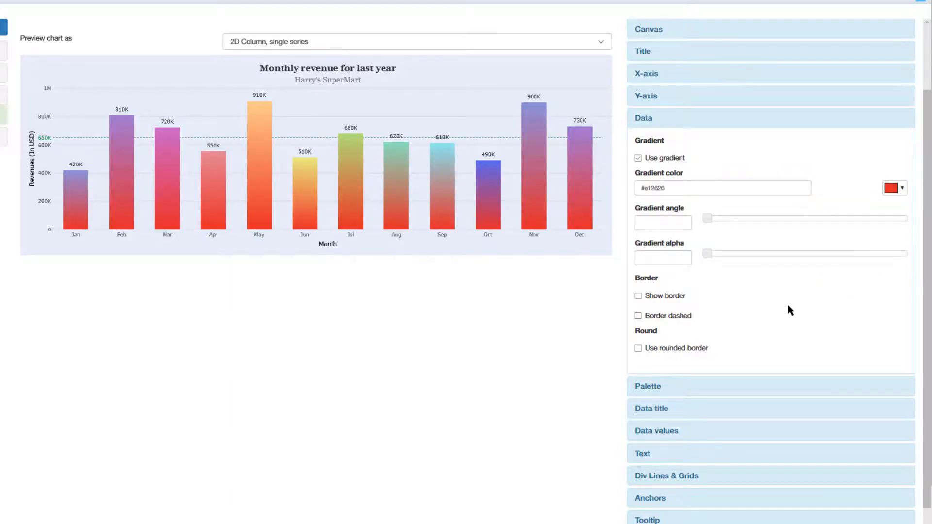
Show a solid border around the data columns and enable the rounded border.
scroll(788, 302, "down", 1)
left_click(639, 245)
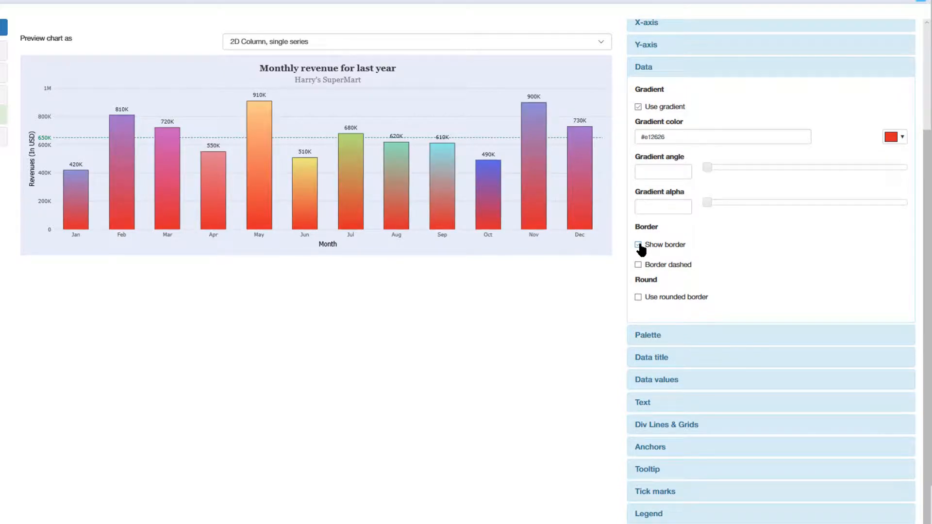
left_click(638, 265)
left_click(638, 266)
left_click(639, 298)
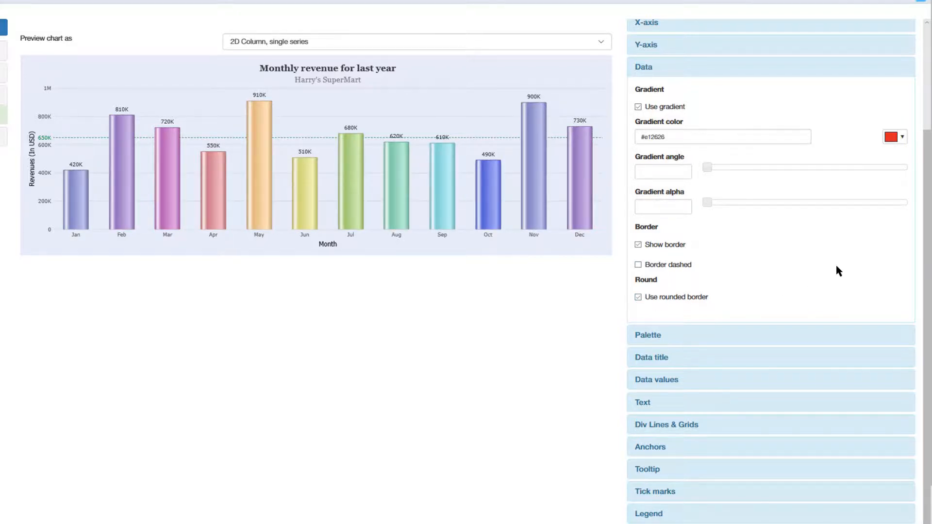
Set the data title font color to black, keeping the display mode on Automatic.
scroll(859, 286, "down", 1)
left_click(746, 305)
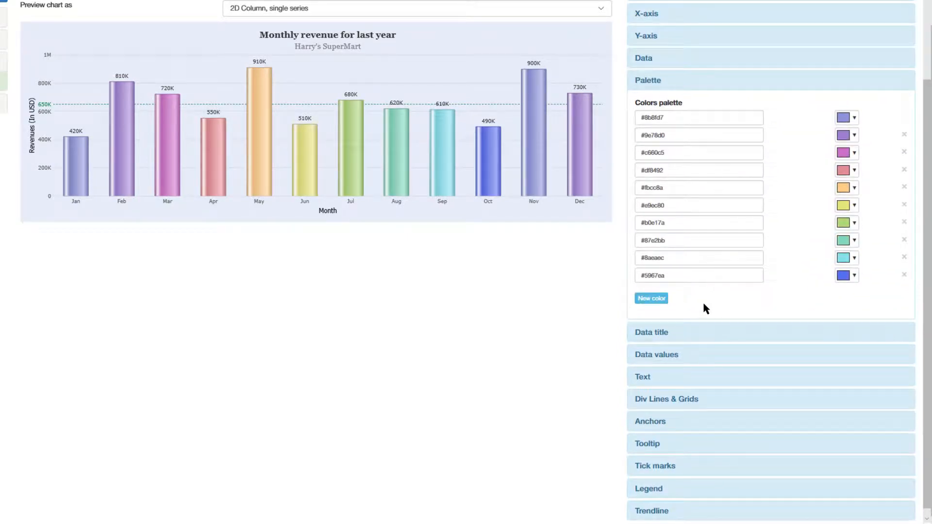
left_click(752, 339)
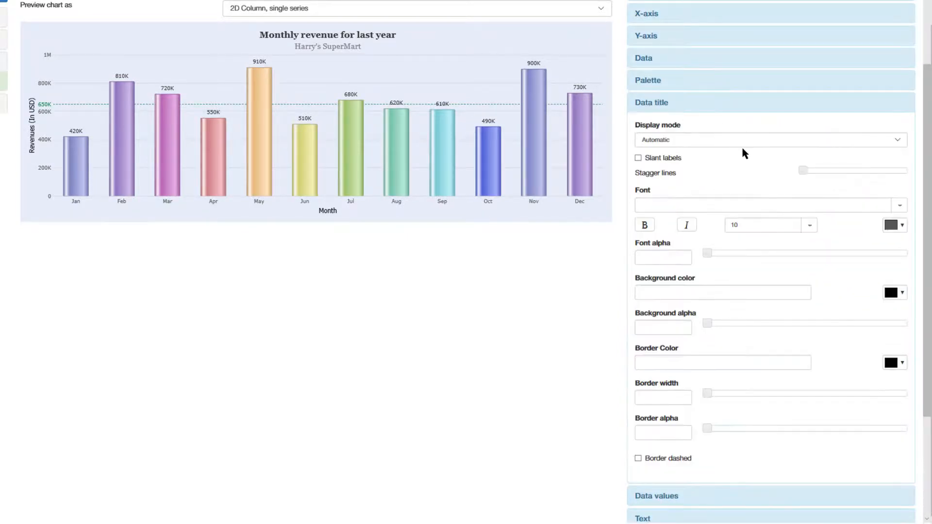
scroll(739, 167, "down", 2)
left_click(900, 146)
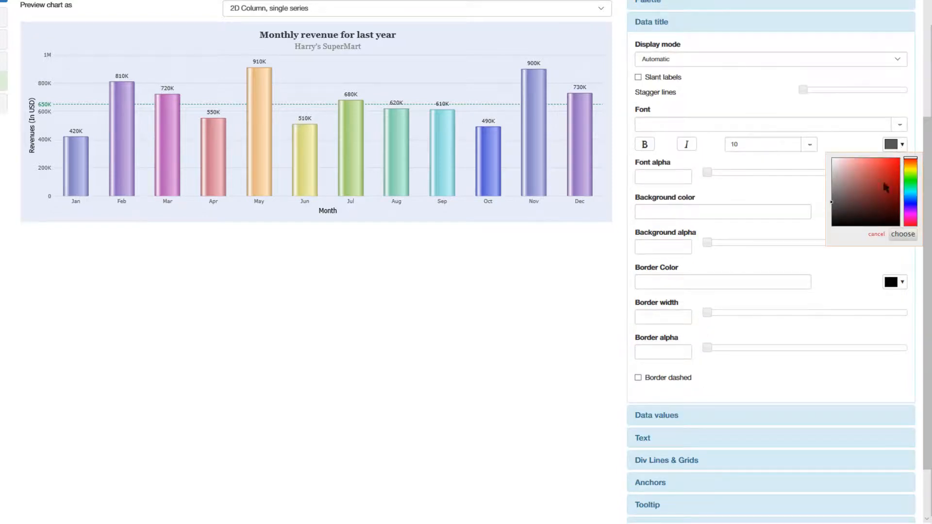
left_click_drag(832, 209, 833, 235)
left_click(806, 194)
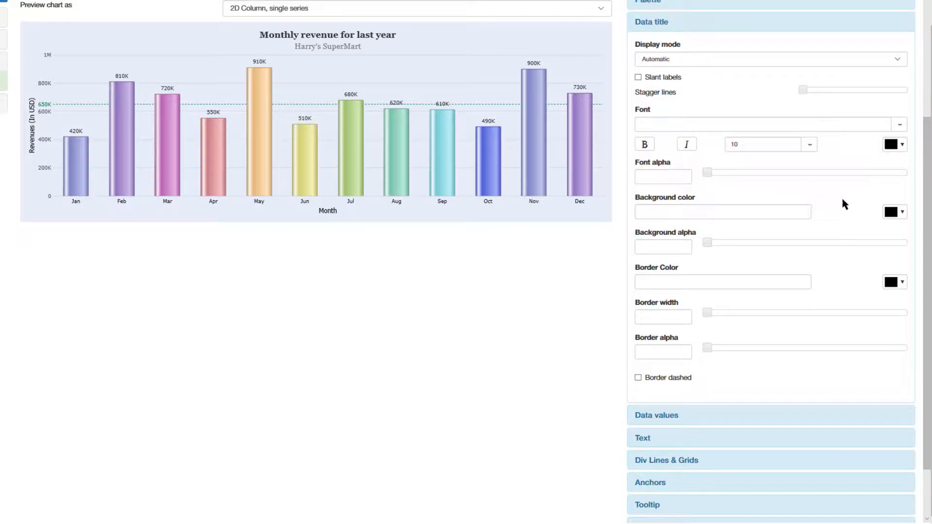
left_click(638, 78)
left_click(772, 59)
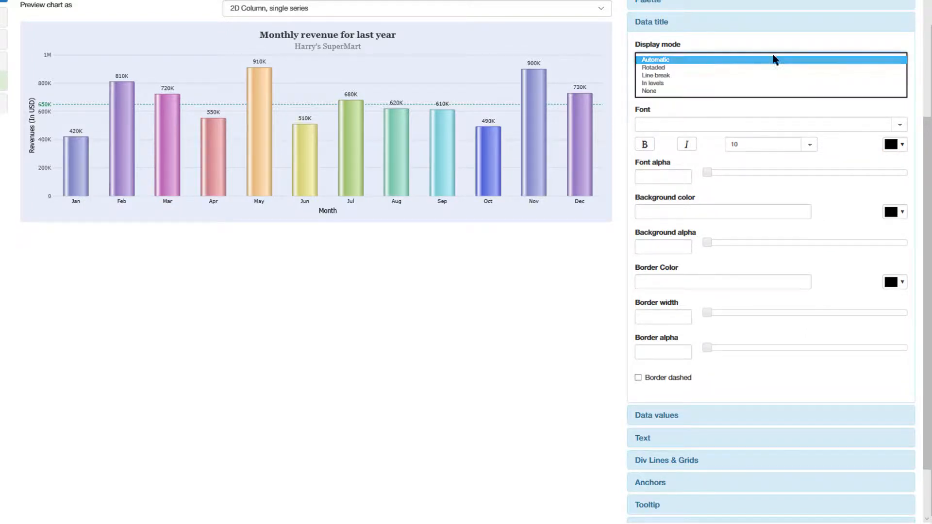
left_click(837, 47)
Save the customized test_chart theme and dismiss the saving dialog.
left_click(796, 415)
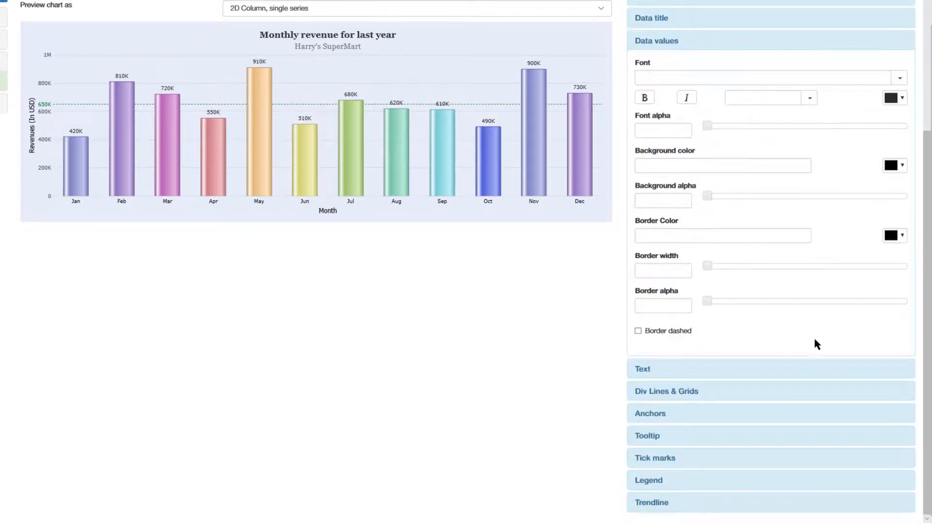
left_click(777, 372)
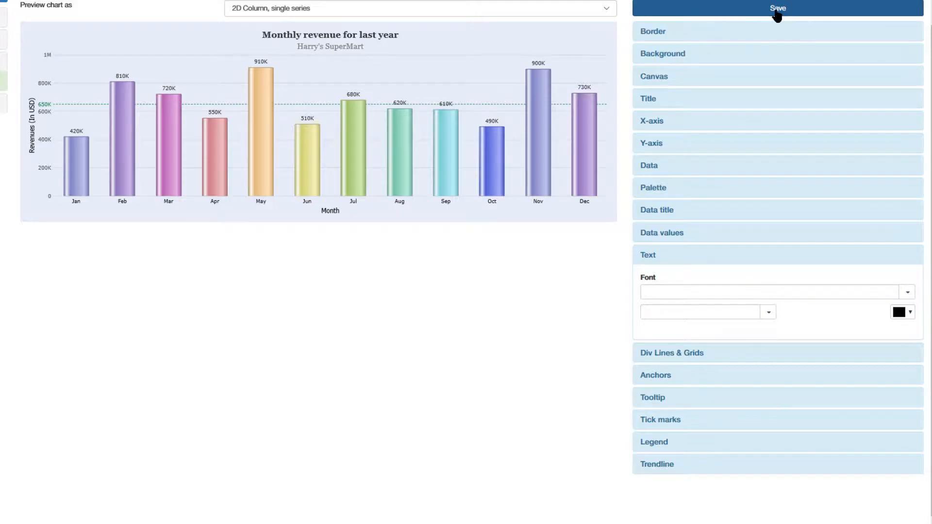
left_click(778, 14)
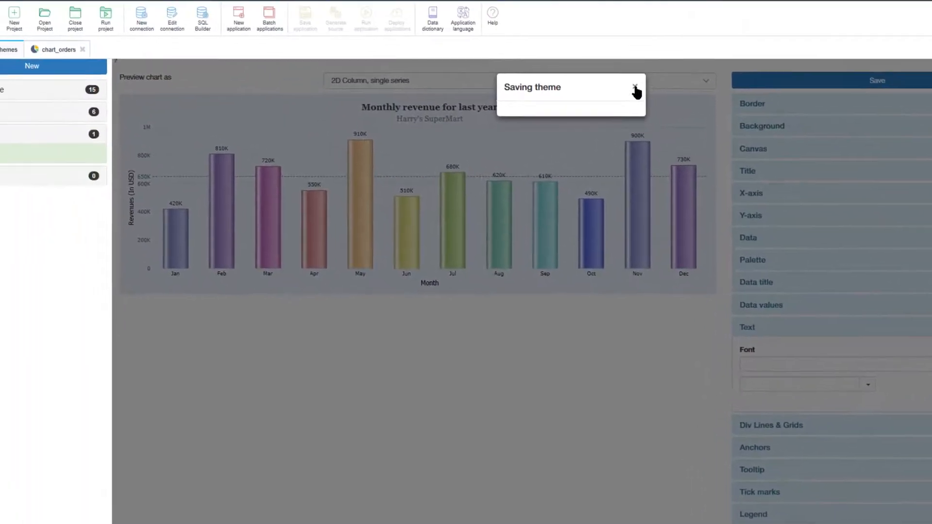
left_click(636, 90)
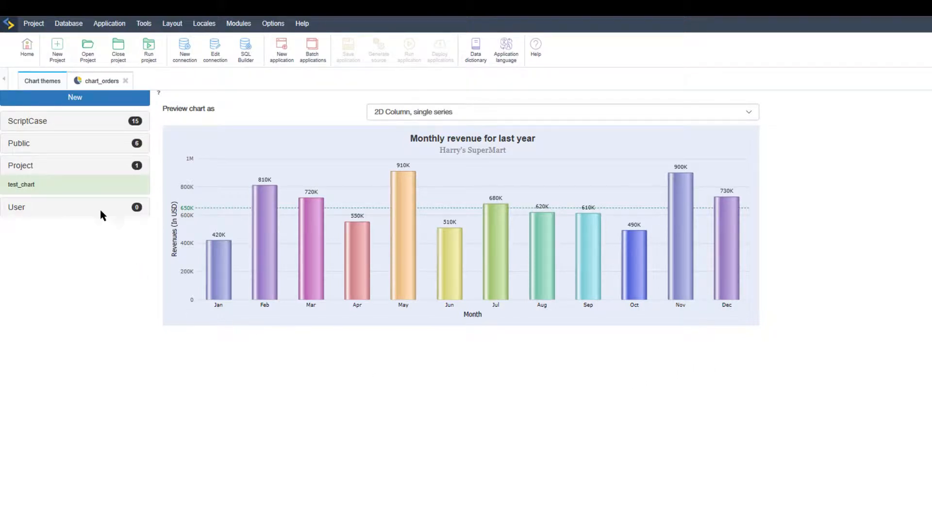
Close the open chart_orders application and reopen it from the project's application list.
left_click(98, 85)
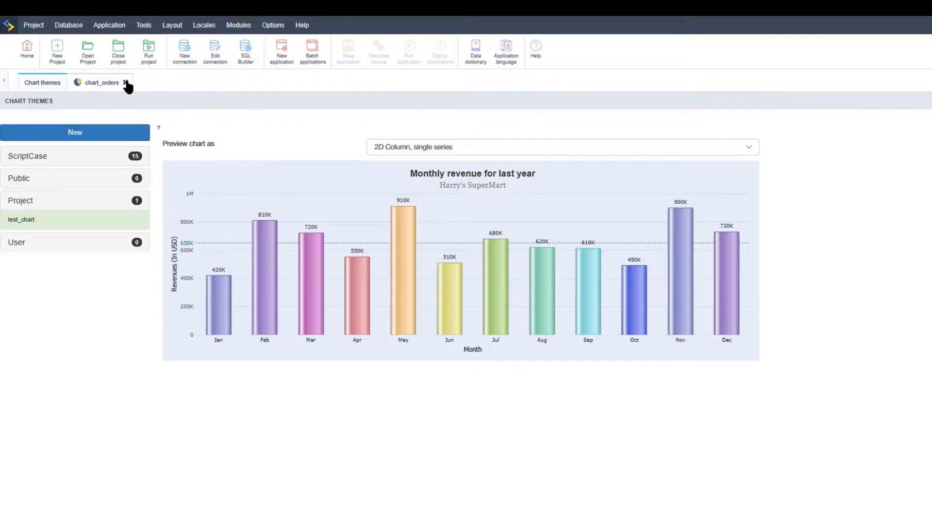
left_click(126, 83)
left_click(24, 50)
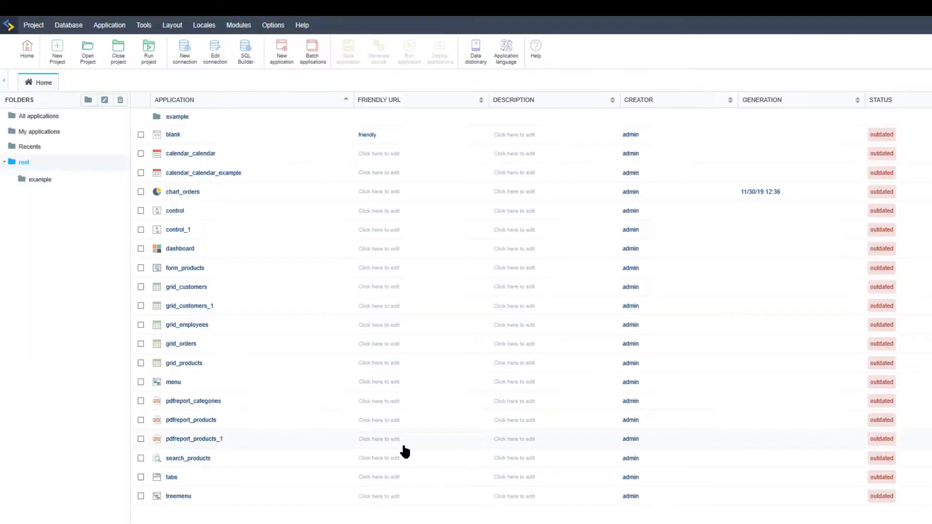
left_click(187, 193)
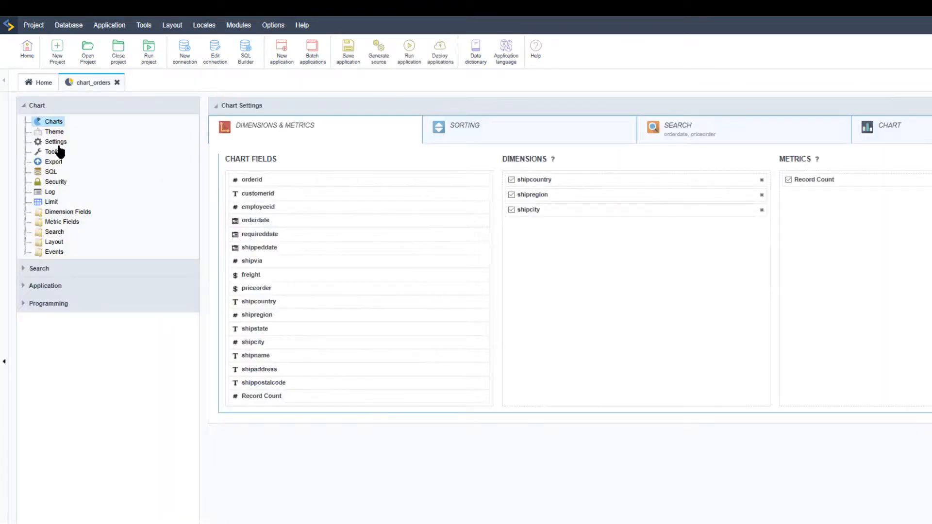
Choose test_chart as the chart theme of the chart_orders application.
left_click(51, 132)
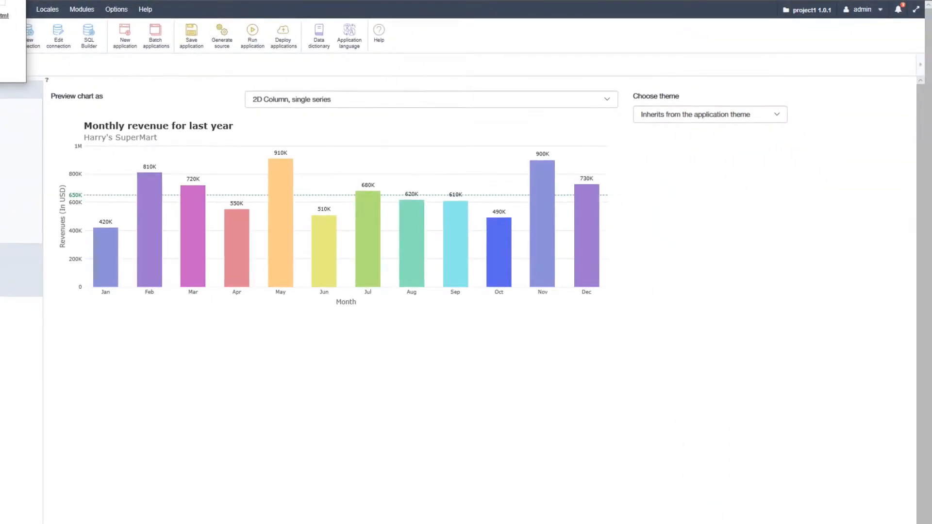
left_click(727, 121)
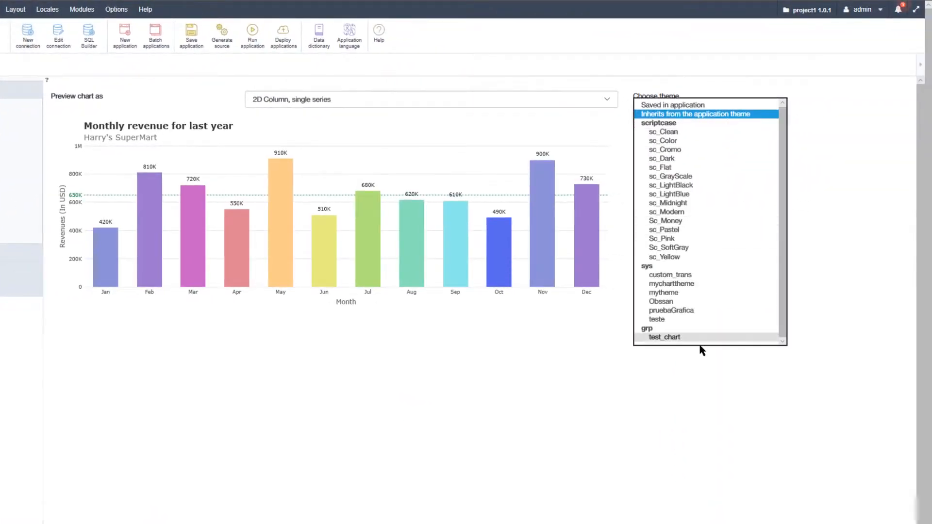
left_click(664, 338)
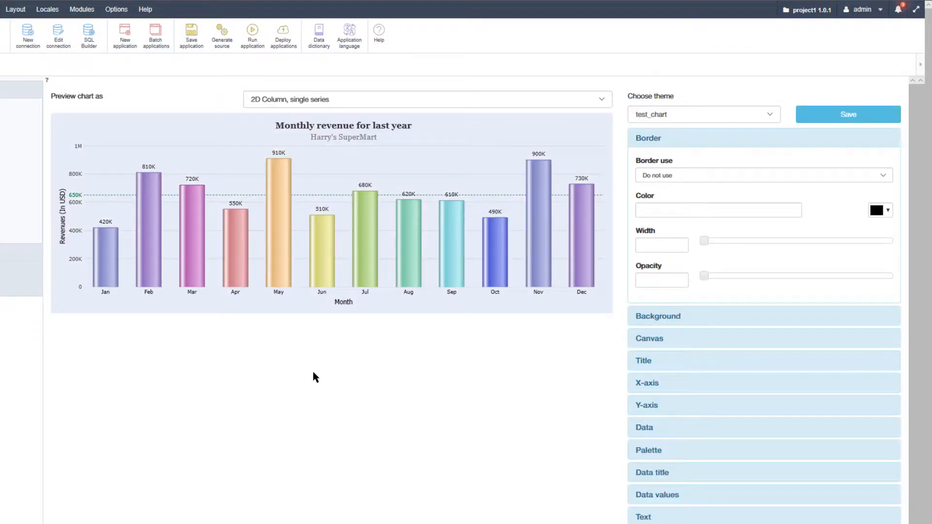
Save the chosen theme's settings within the chart_orders application and confirm the save.
scroll(761, 510, "down", 3)
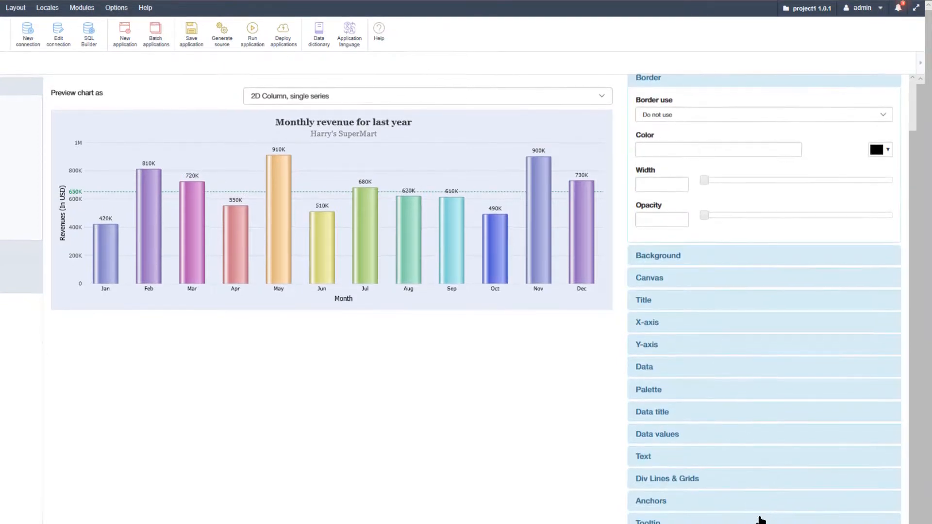
scroll(760, 520, "up", 3)
scroll(760, 520, "up", 1)
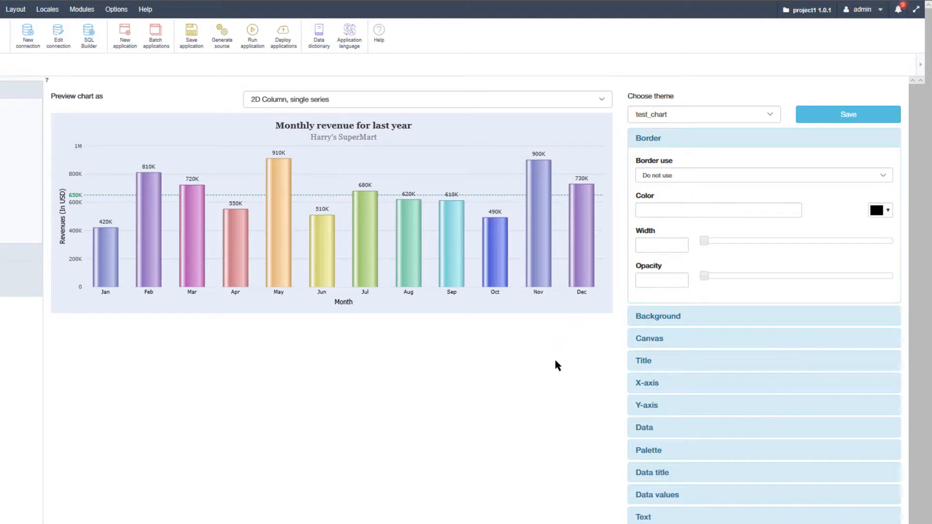
left_click(853, 116)
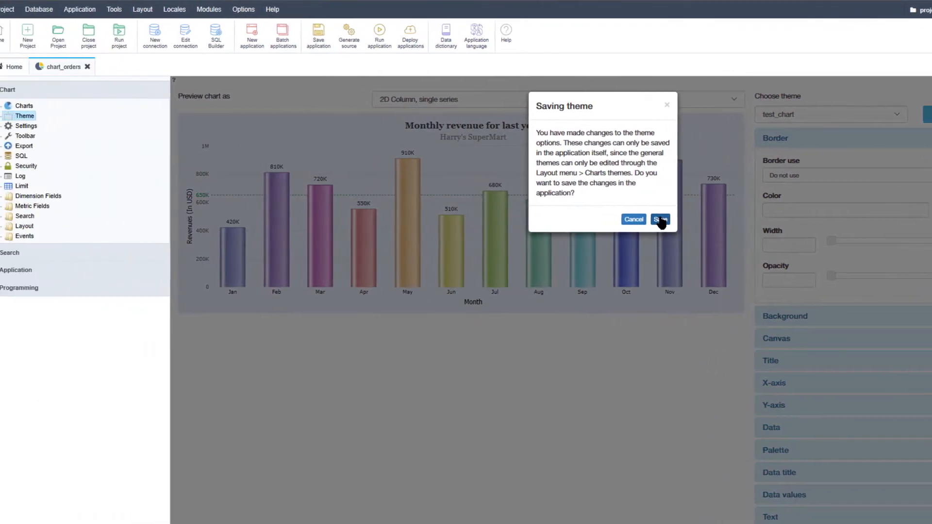
left_click(688, 217)
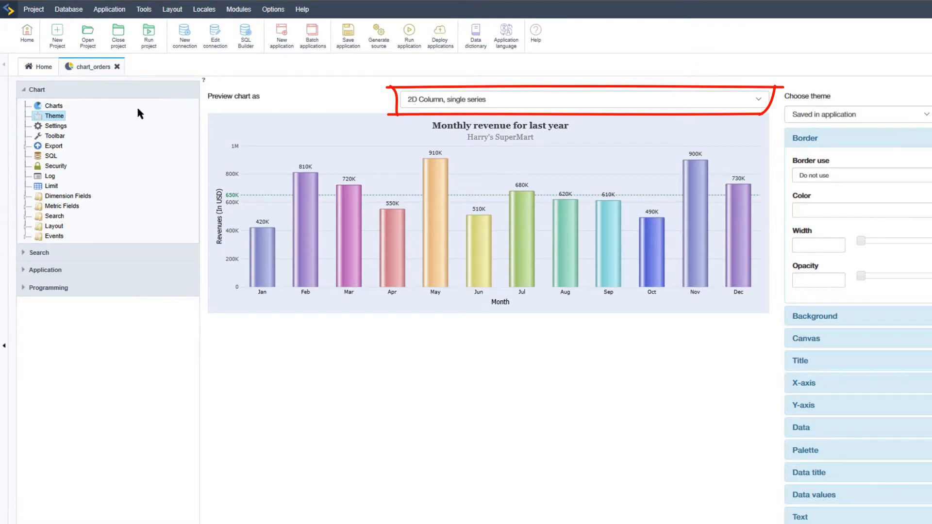
Set the chart's type to 2D Column in the chart settings and run the application.
left_click(54, 105)
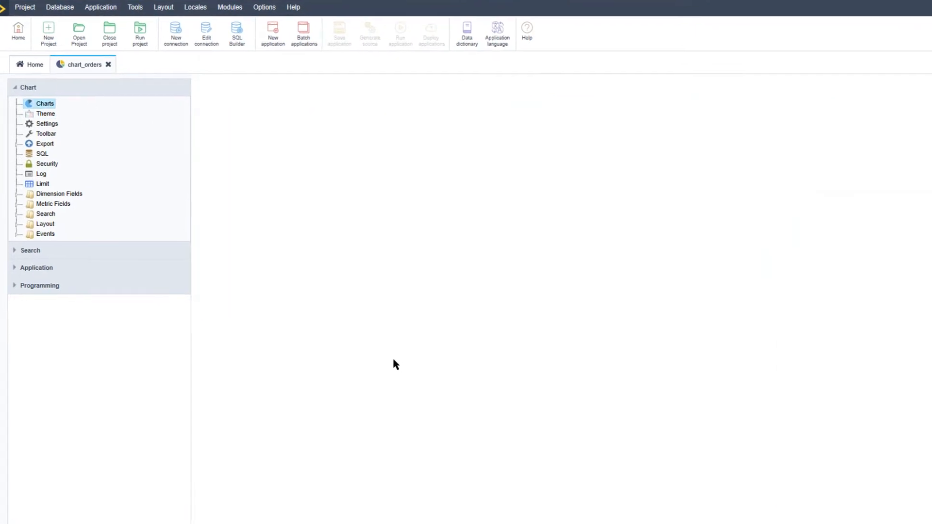
left_click(890, 111)
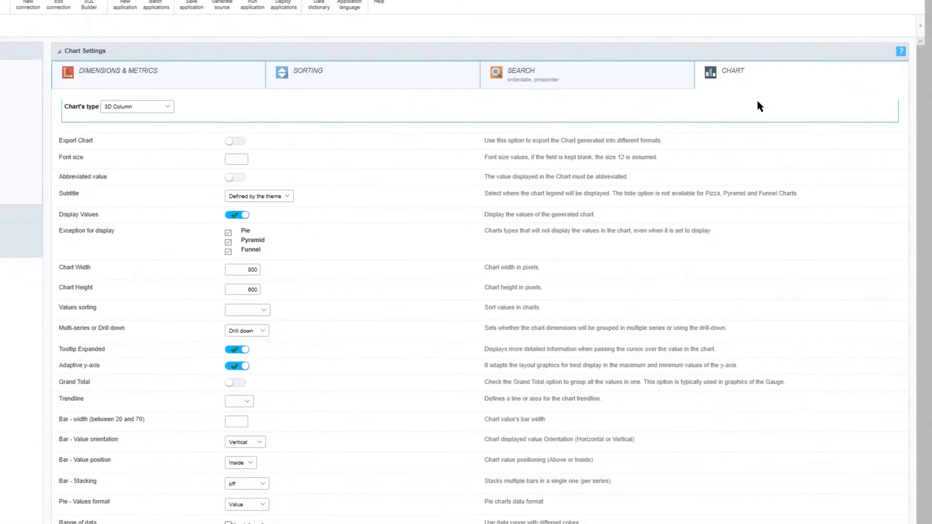
left_click(167, 107)
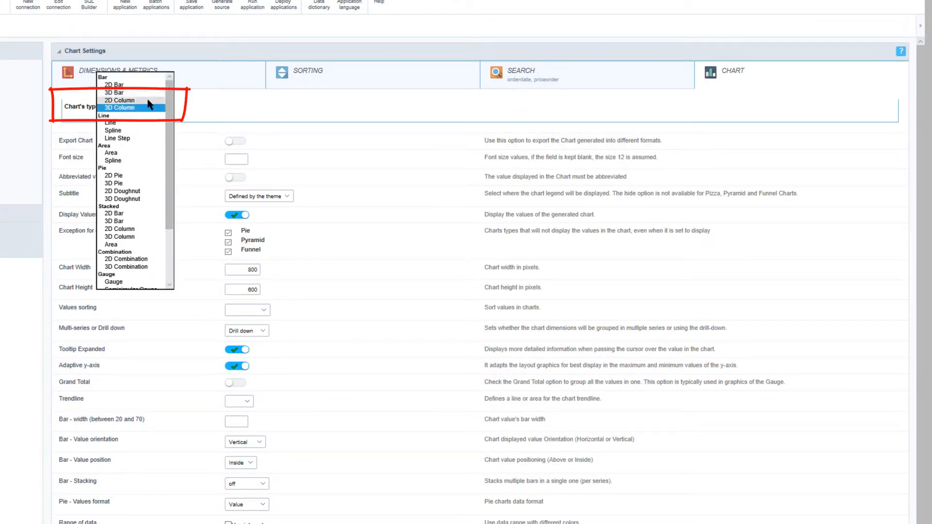
left_click(121, 100)
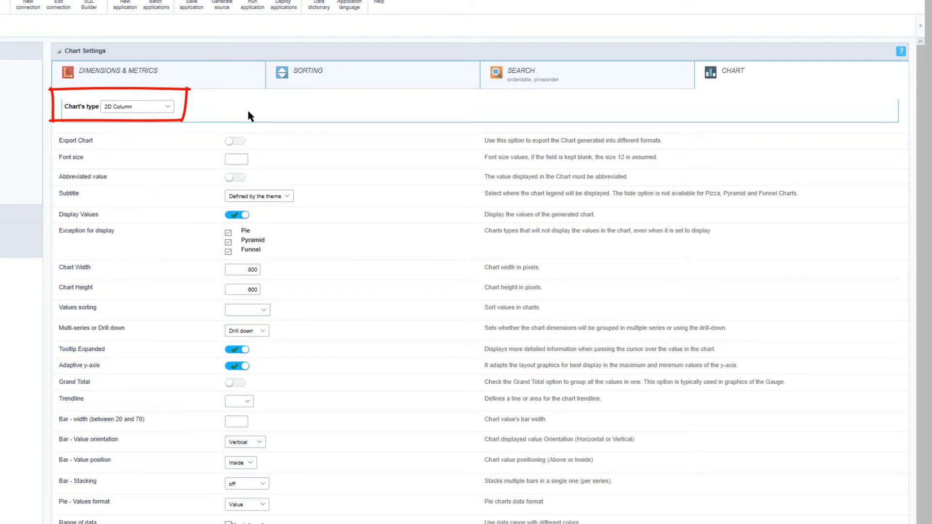
left_click(257, 6)
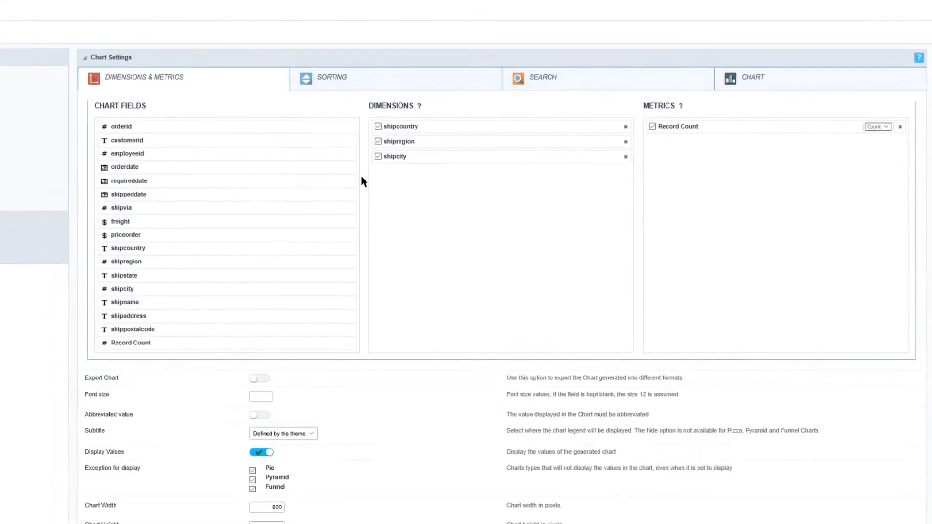